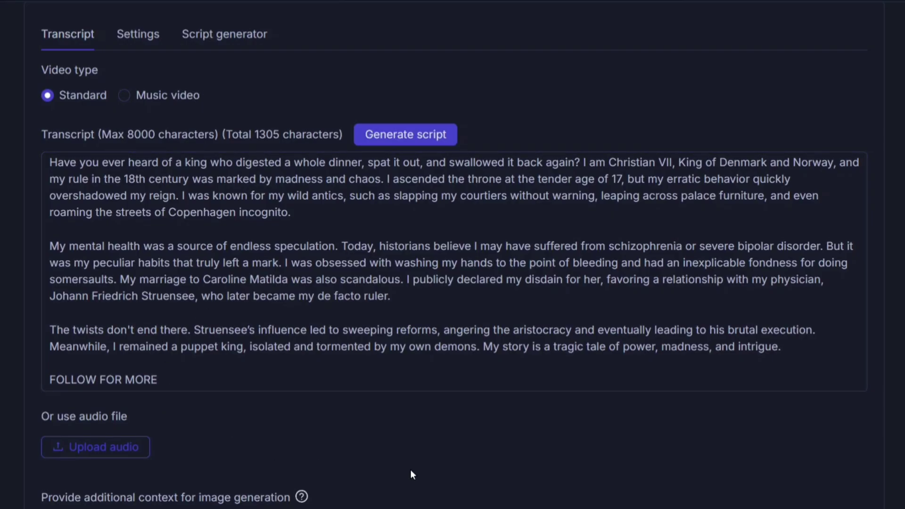
pyautogui.scroll(-1, 410, 469)
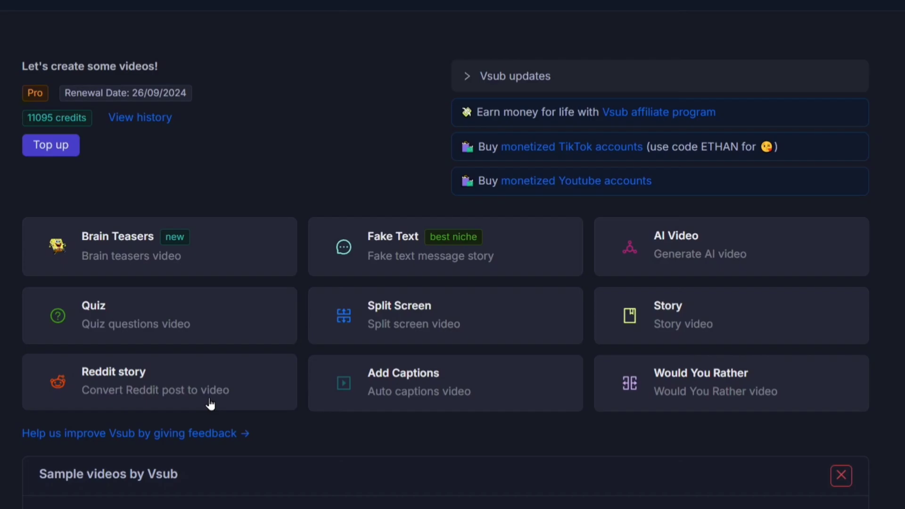
# - Open the Reddit post to video form from the dashboard's Reddit story card
pyautogui.click(206, 403)
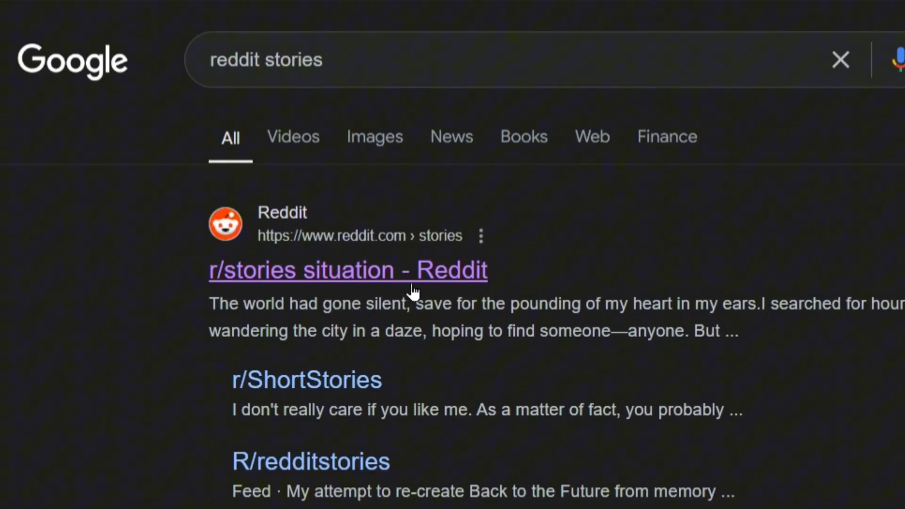
# - Copy the share link of the newest r/stories post about the pregnant girlfriend
pyautogui.click(413, 291)
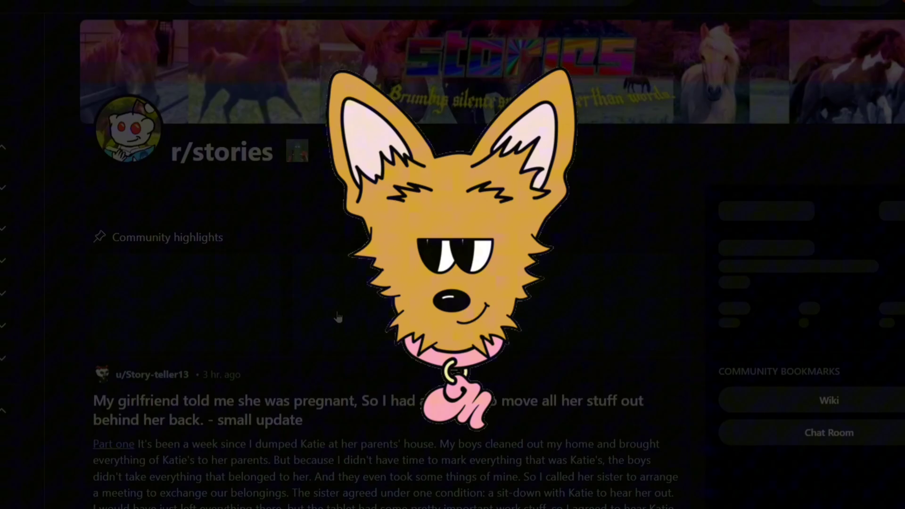
pyautogui.scroll(-1, 338, 317)
pyautogui.scroll(-3, 359, 295)
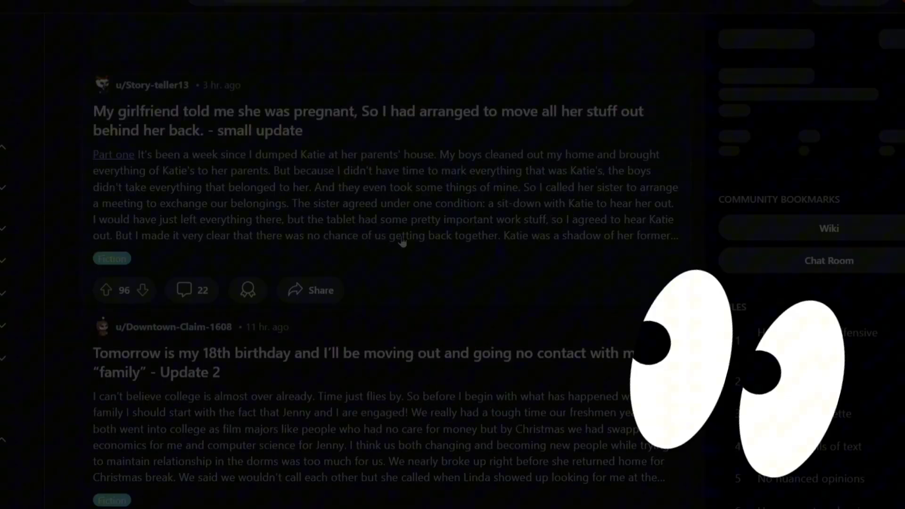
pyautogui.scroll(-4, 429, 221)
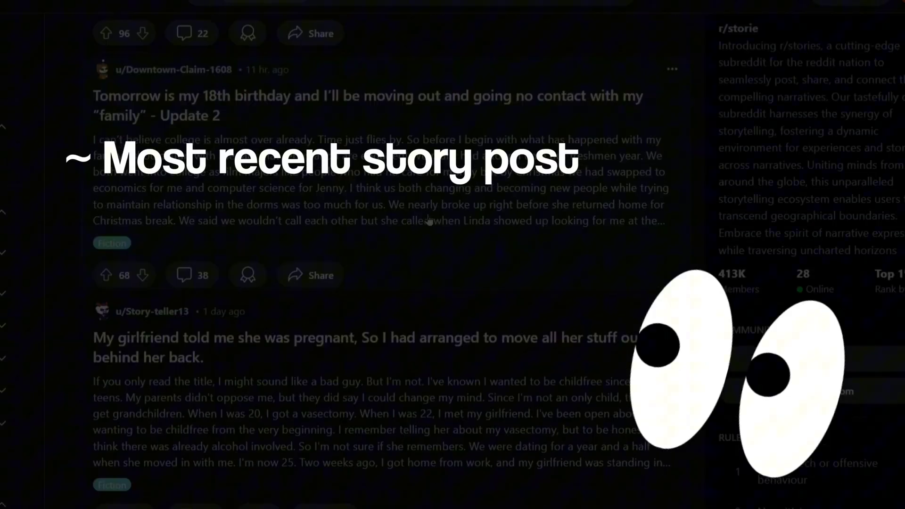
pyautogui.click(322, 382)
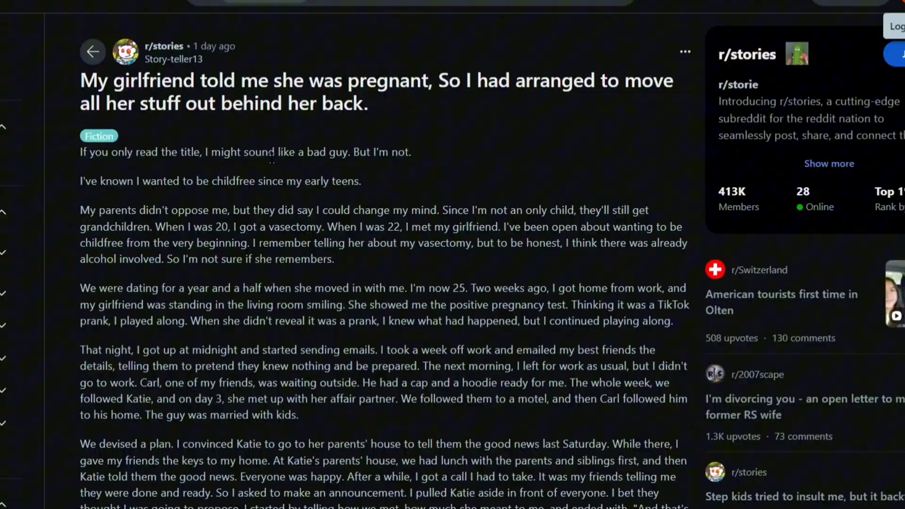
pyautogui.scroll(-10, 452, 283)
pyautogui.click(460, 240)
pyautogui.click(493, 331)
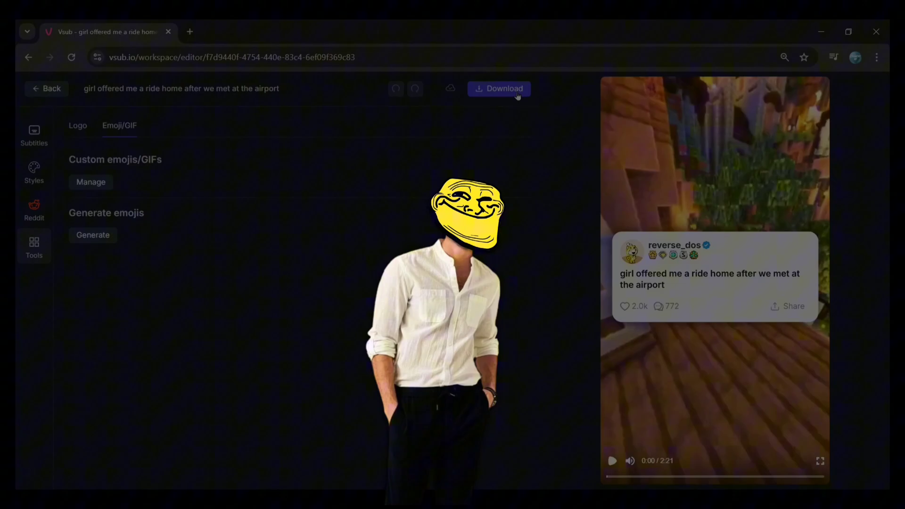
# - Confirm the download of the finished airport-ride Reddit story video
pyautogui.click(539, 338)
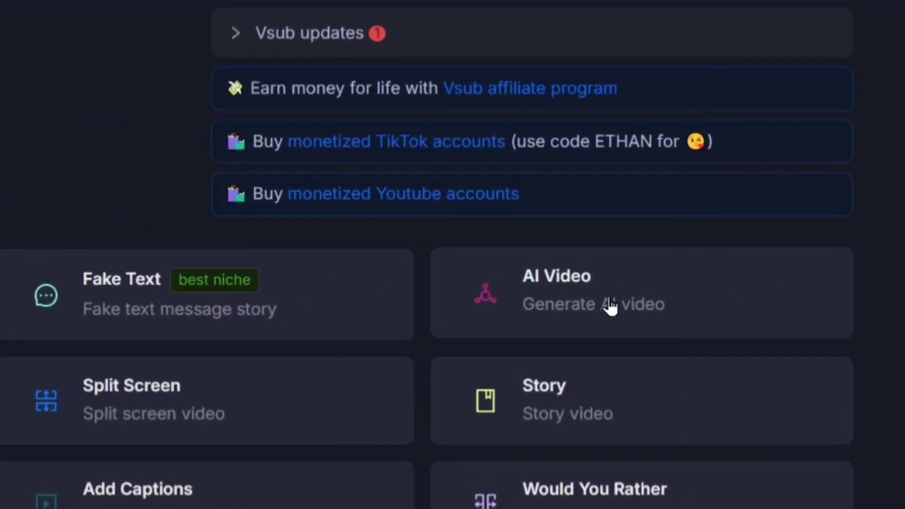
# - In a new AI video, generate a Historical Stories script with the Script generator
pyautogui.click(633, 276)
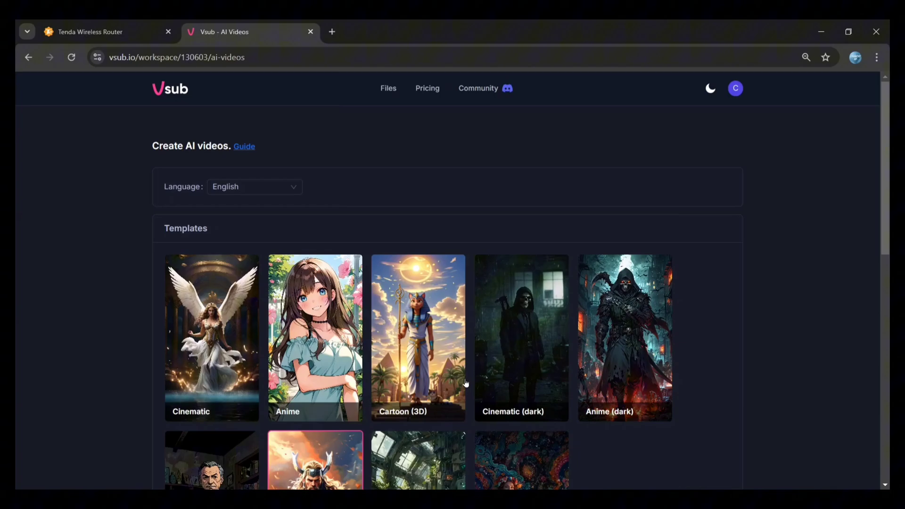
pyautogui.scroll(-2, 337, 423)
pyautogui.scroll(-5, 419, 242)
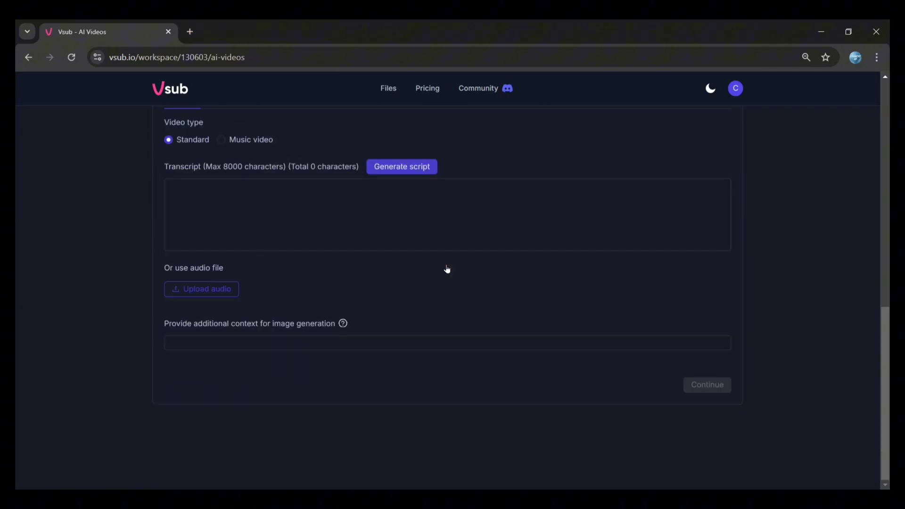
pyautogui.scroll(-3, 469, 385)
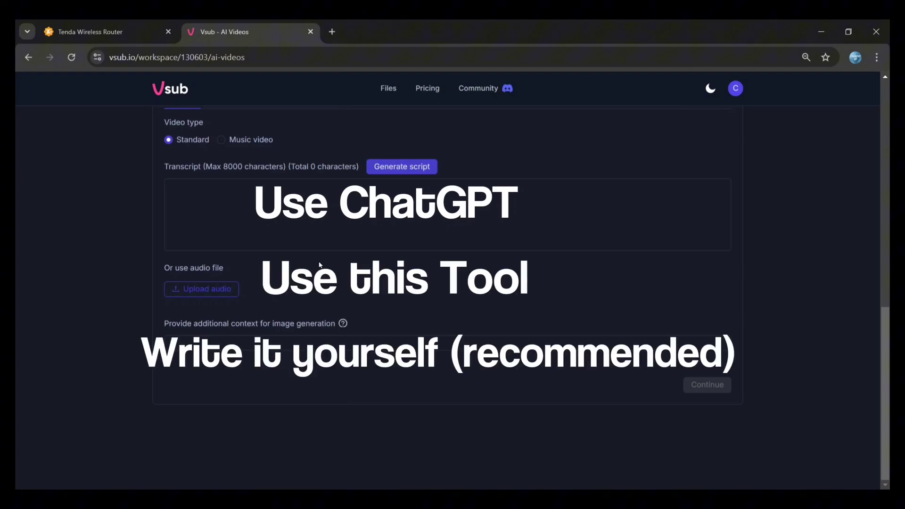
pyautogui.click(309, 245)
pyautogui.scroll(1, 308, 246)
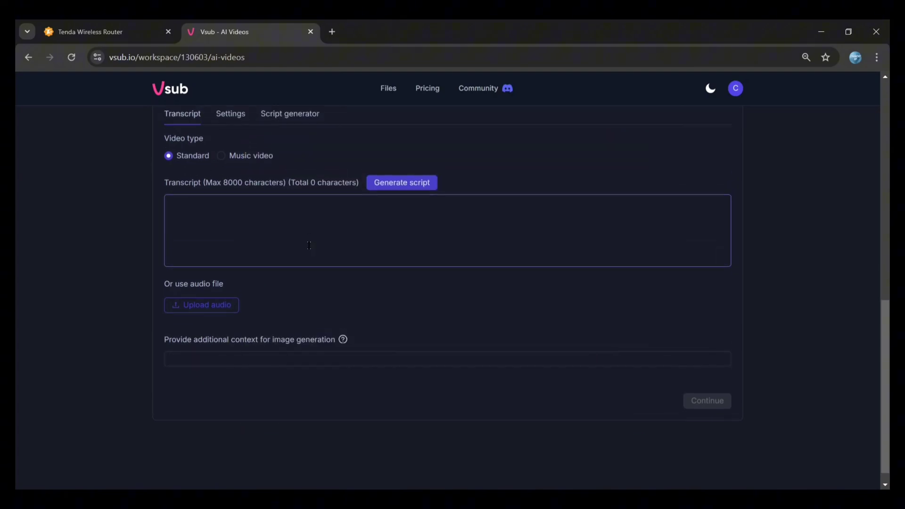
pyautogui.scroll(2, 309, 245)
pyautogui.click(282, 194)
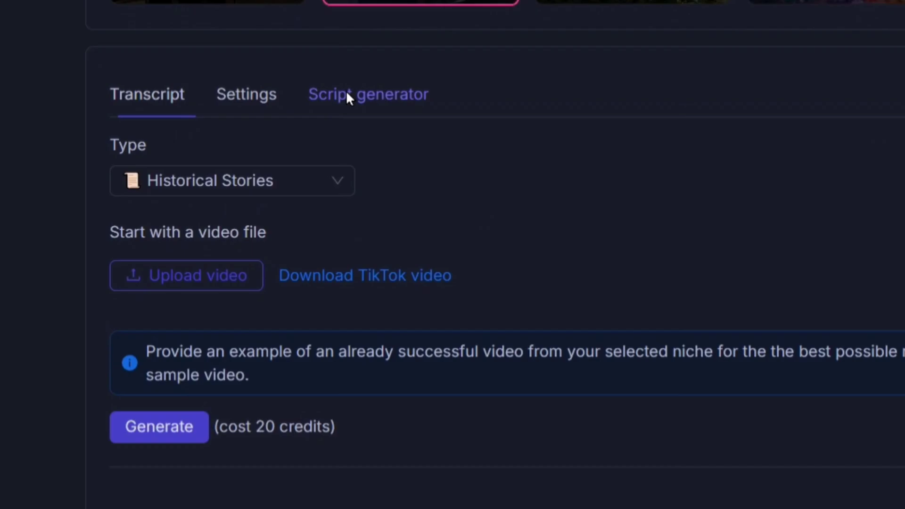
pyautogui.click(296, 173)
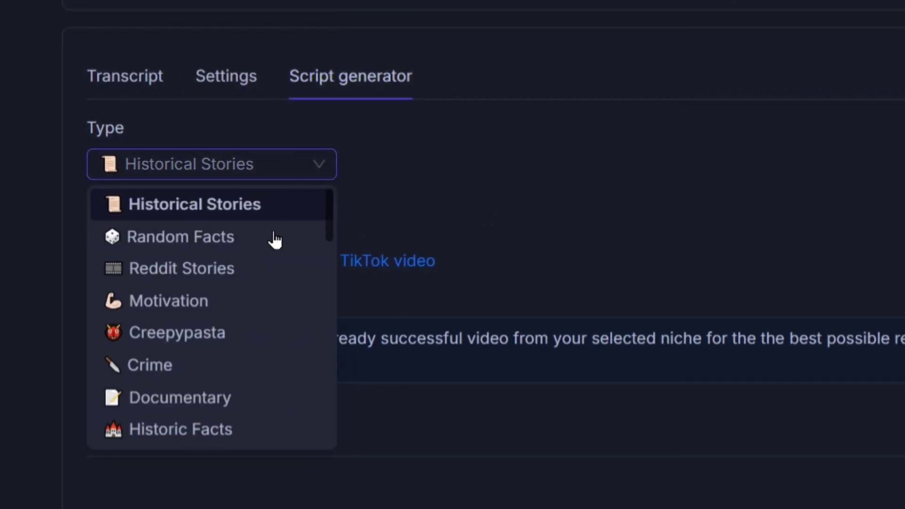
pyautogui.click(489, 198)
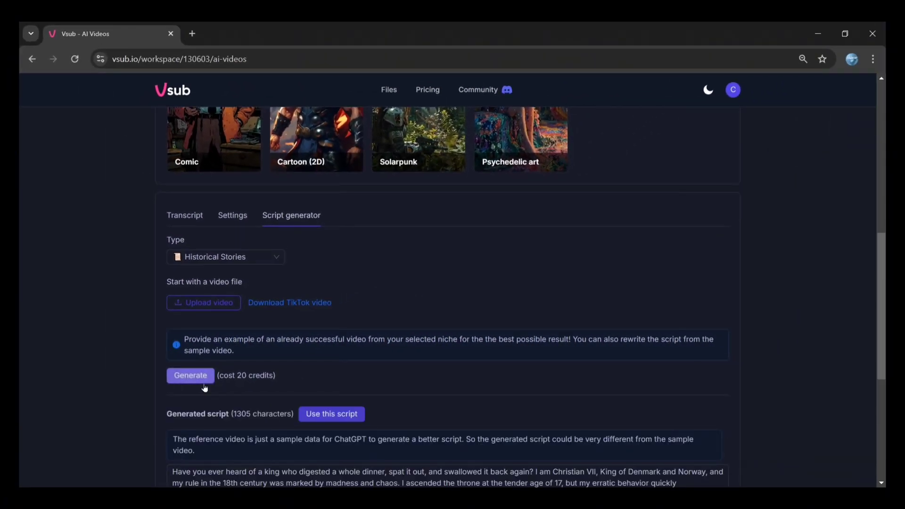
pyautogui.scroll(-4, 204, 388)
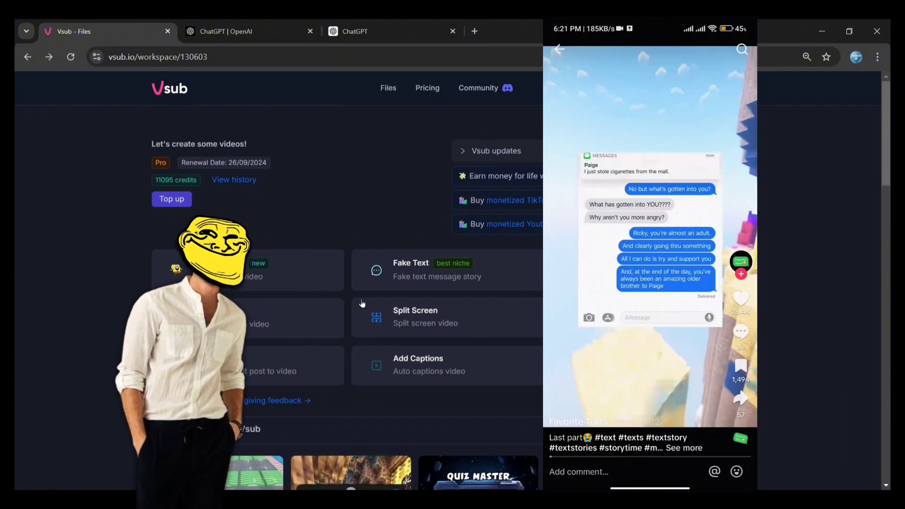
# - Open the fake text message story form, backing out of split screen first
pyautogui.click(386, 317)
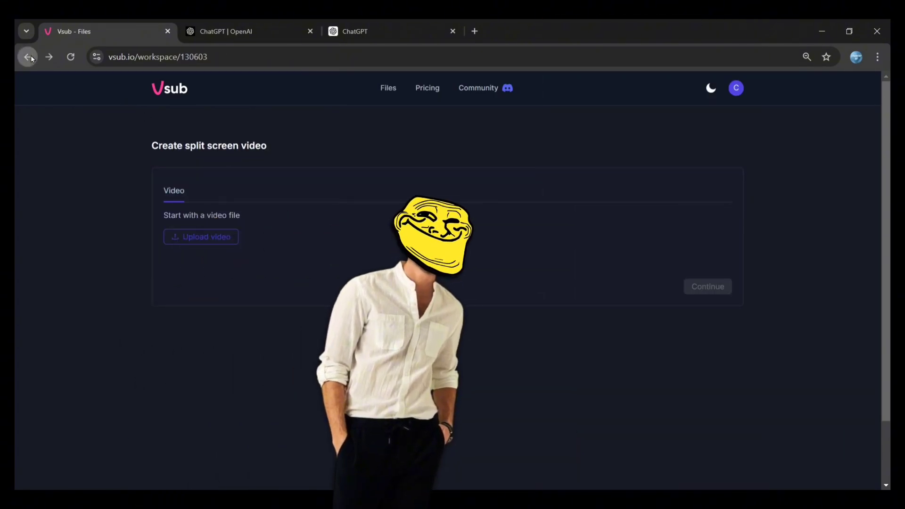
pyautogui.click(29, 58)
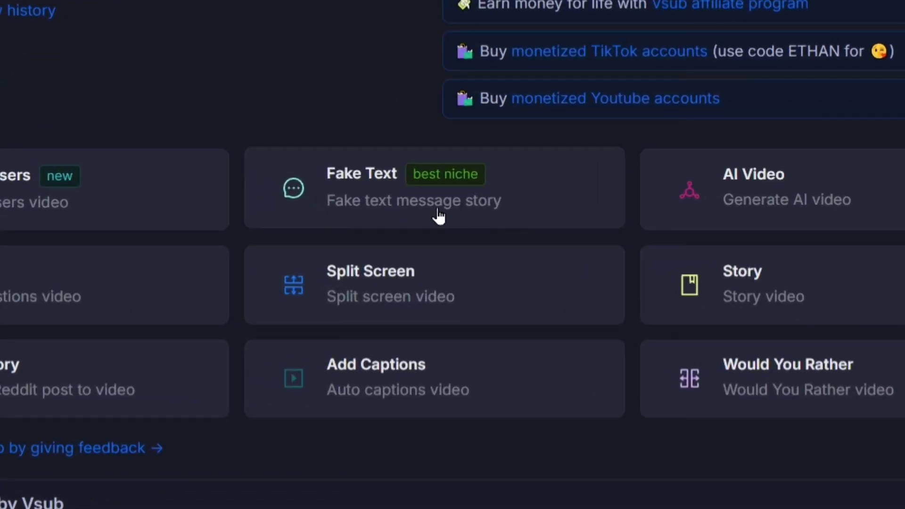
pyautogui.moveTo(453, 262)
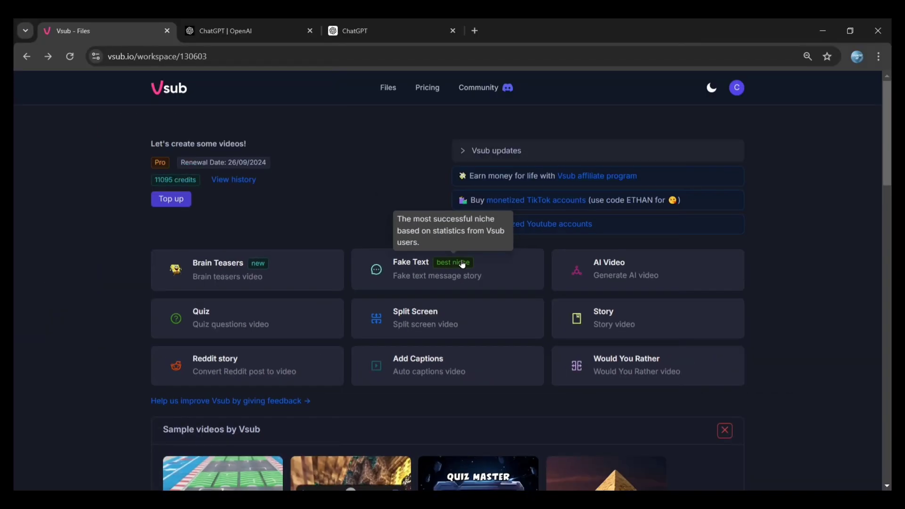
pyautogui.click(517, 276)
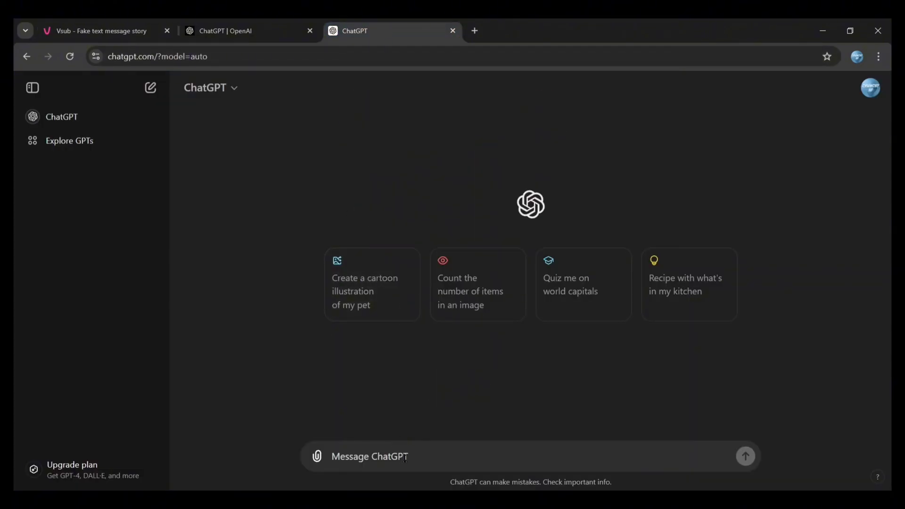
pyautogui.write('write m')
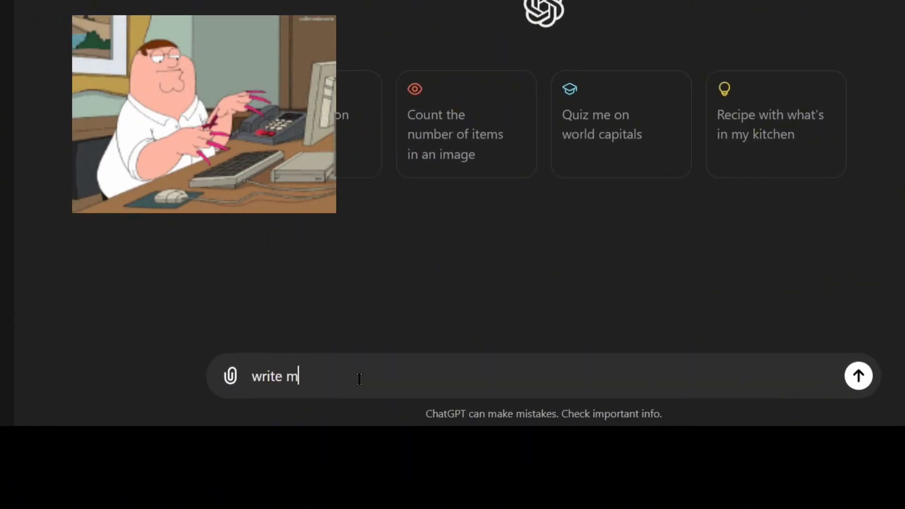
pyautogui.write('e up to 15 lines fake text message st')
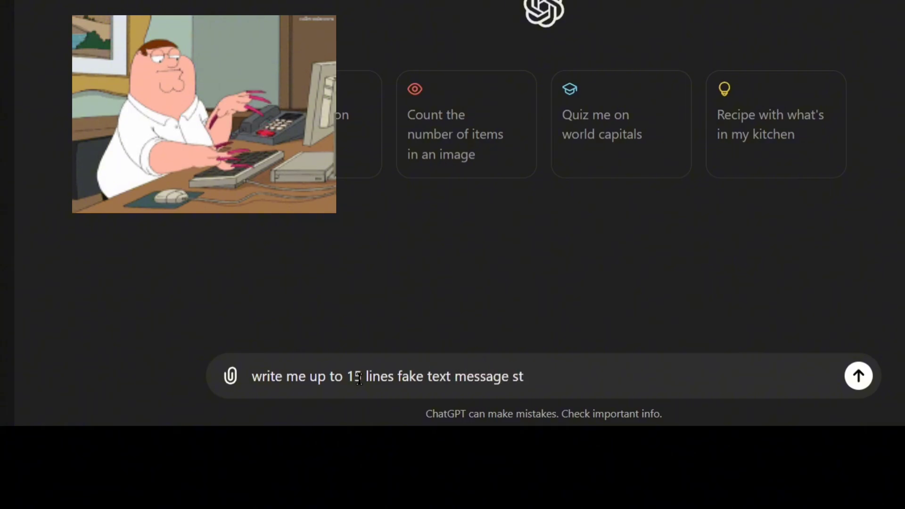
pyautogui.write('ory between son and mother with a stron')
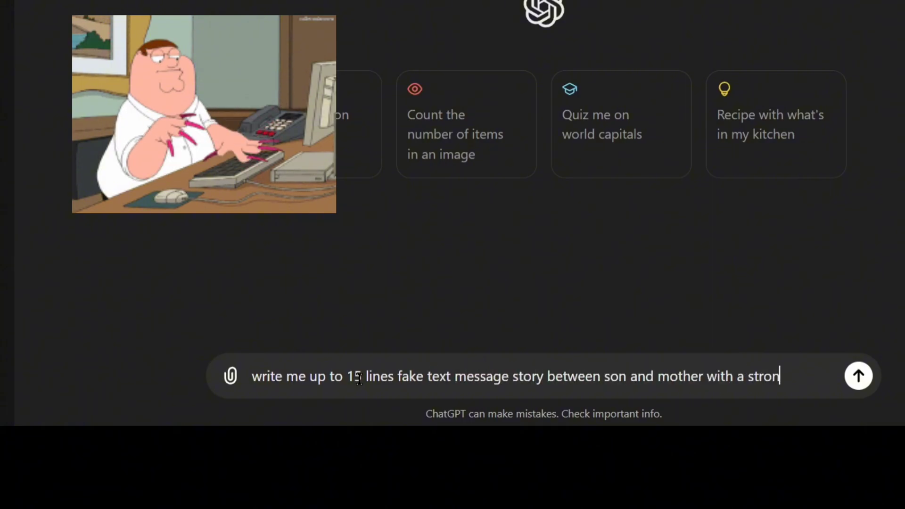
pyautogui.write('g problem. make it intense, add hum')
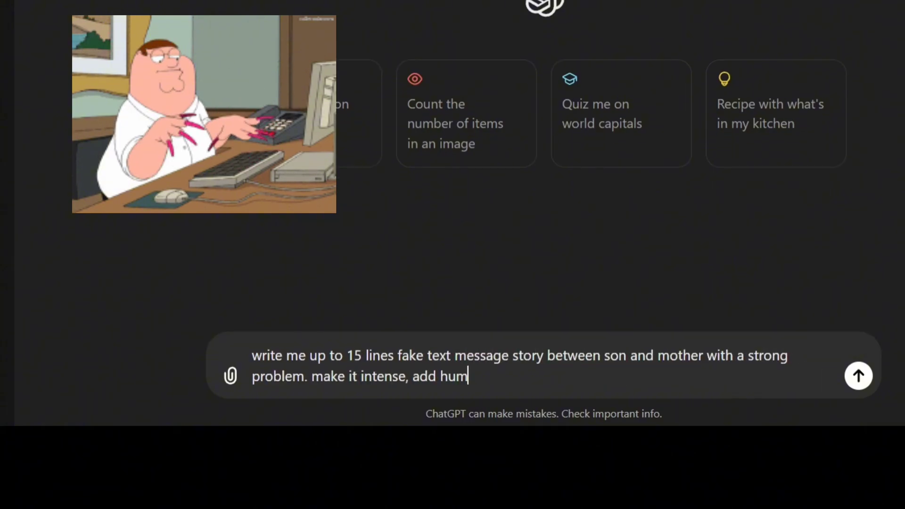
pyautogui.write('or in it and end with an unexpected twist that cat')
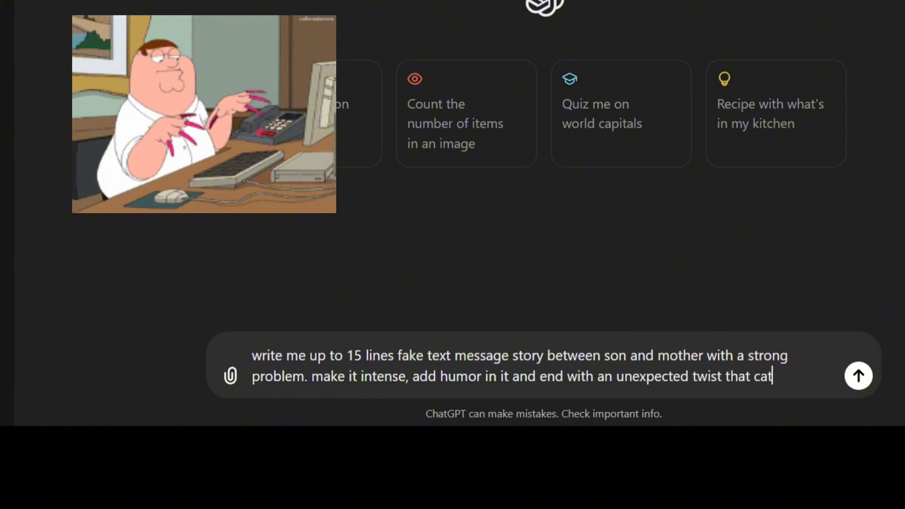
pyautogui.write('ches one of the mom or son and the viewer off gu')
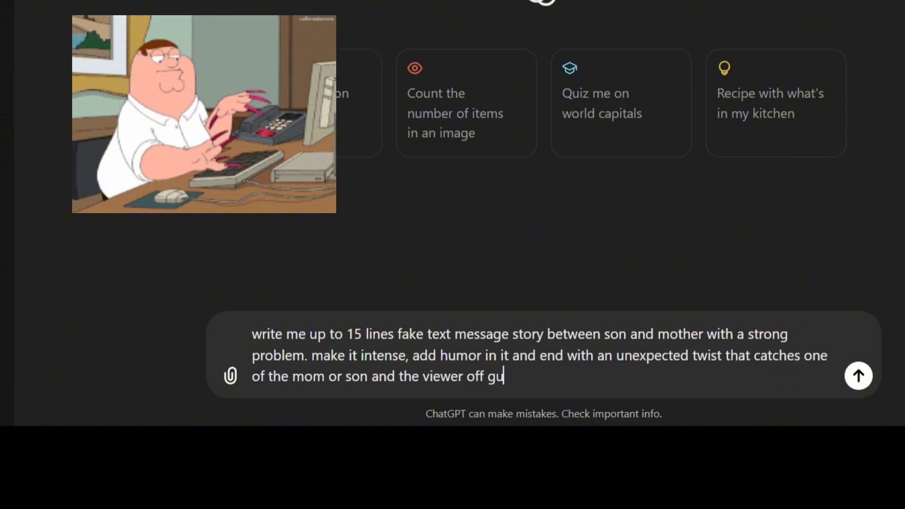
pyautogui.write('ard. Make it sound real and natural. plus use conversational words av')
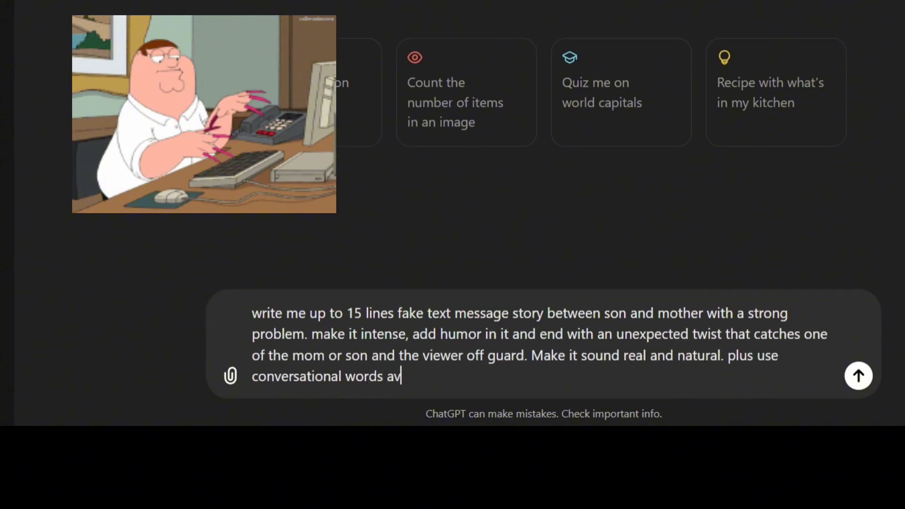
pyautogui.write('oid complex ones.')
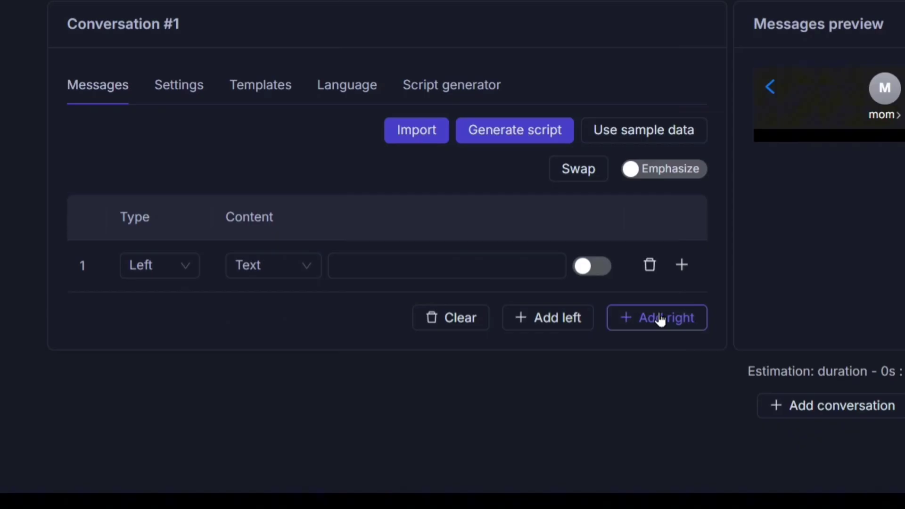
# - Add alternating left and right message rows to the conversation
pyautogui.click(657, 318)
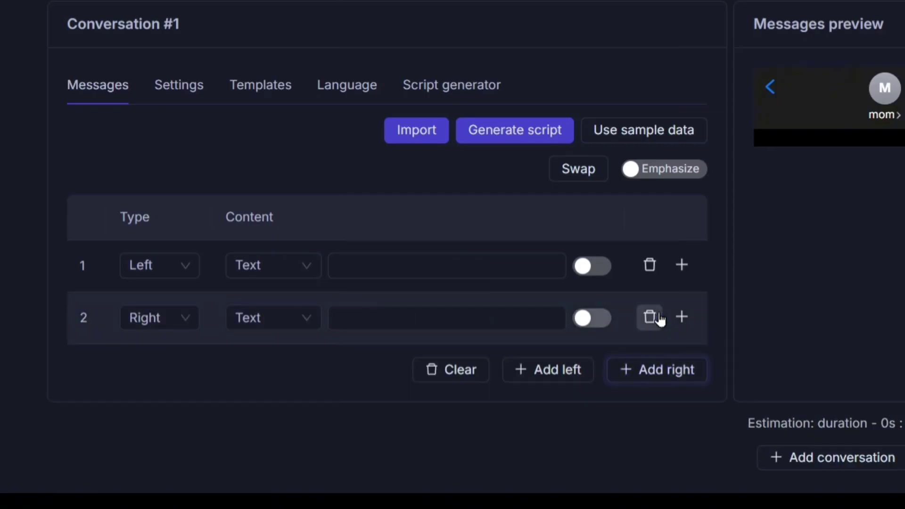
pyautogui.click(559, 370)
pyautogui.click(696, 423)
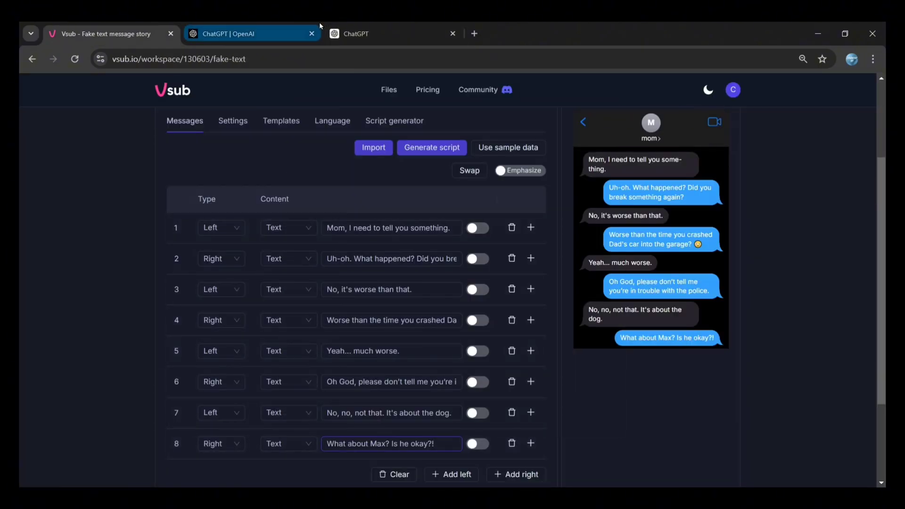
# - Switch on Emphasize for each message row in the conversation
pyautogui.click(478, 289)
pyautogui.click(476, 319)
pyautogui.click(477, 350)
pyautogui.click(477, 382)
pyautogui.click(477, 413)
pyautogui.click(477, 443)
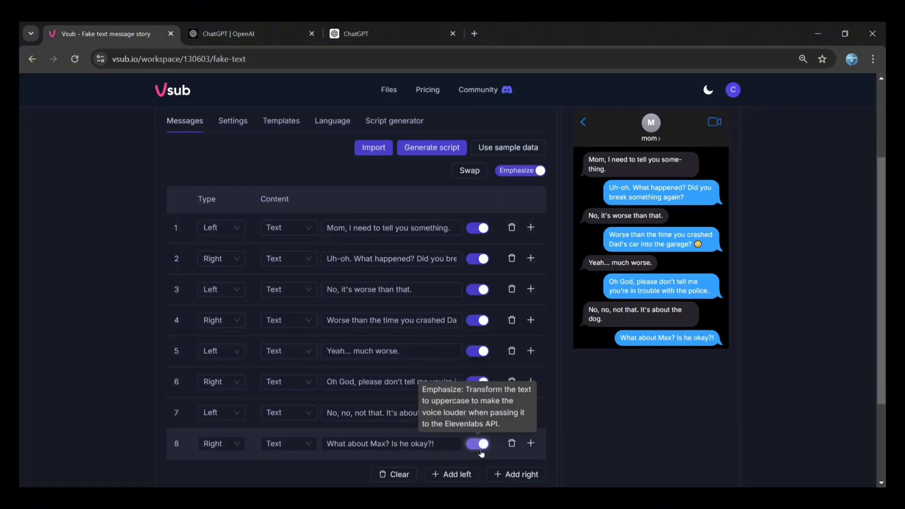
pyautogui.scroll(2, 666, 246)
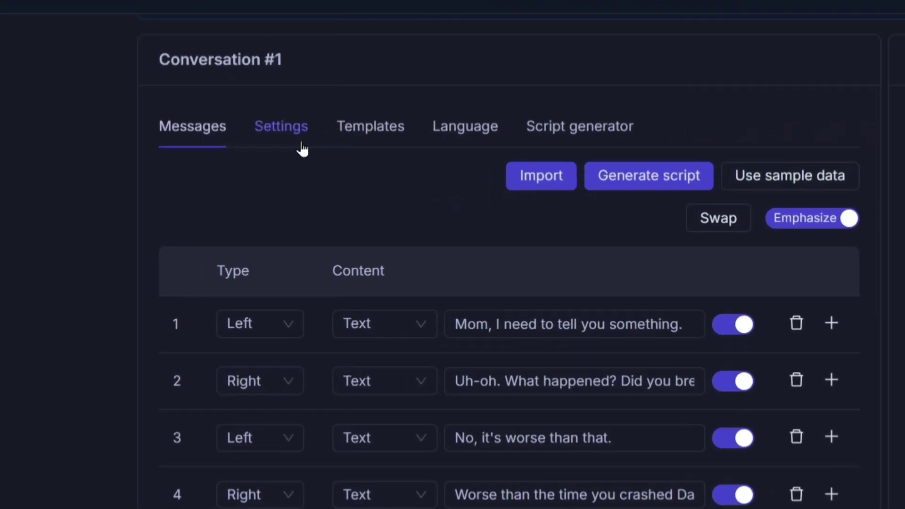
# - Review the conversation's voice Settings and the available Templates
pyautogui.click(237, 171)
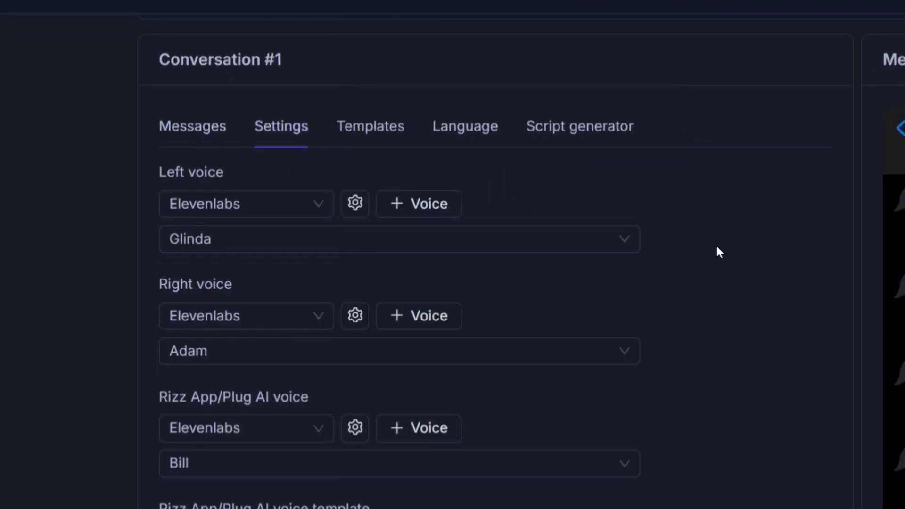
pyautogui.click(408, 127)
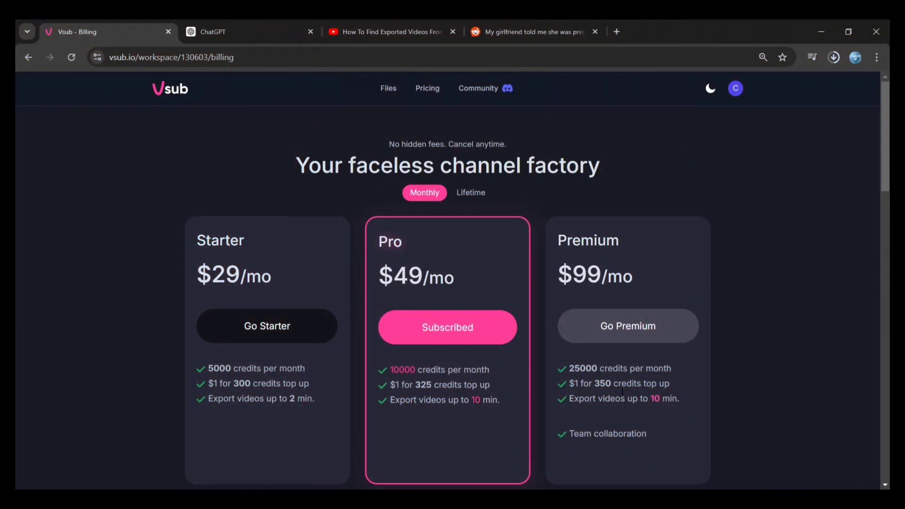
pyautogui.scroll(-10, 485, 277)
pyautogui.scroll(-2, 485, 277)
pyautogui.scroll(-2, 483, 275)
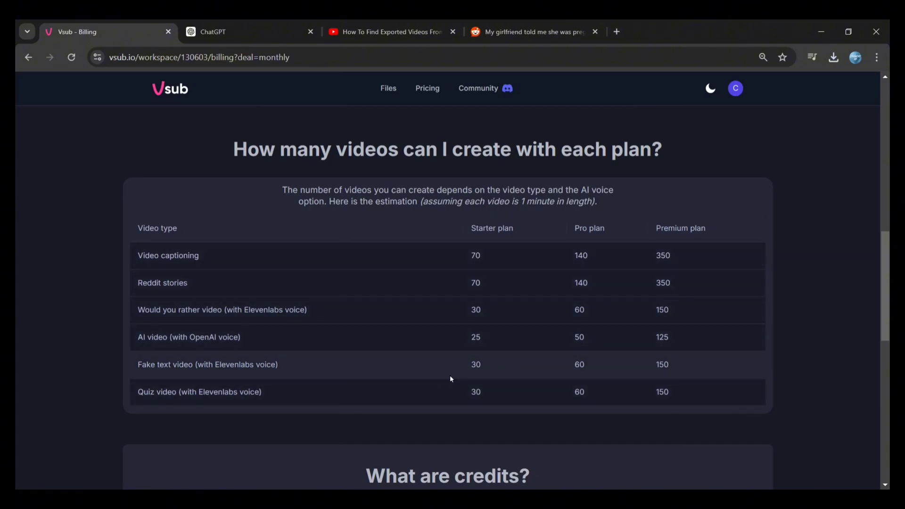
# - Highlight the Starter plan's 30 fake text videos in the plan estimate table
pyautogui.doubleClick(478, 371)
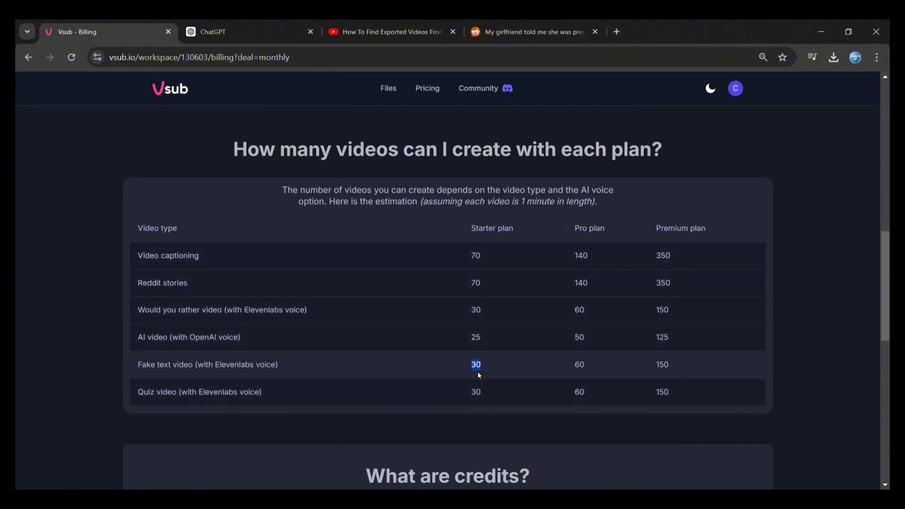